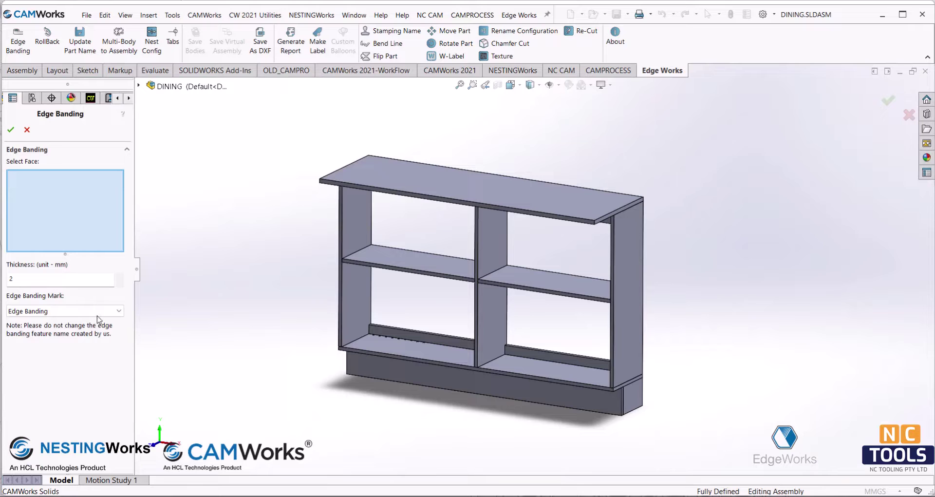
- Keep the standard edge banding mark and select the tabletop's right end and front edge faces
{"action": "left_click", "coordinate": [93, 311]}
{"action": "left_click", "coordinate": [54, 322]}
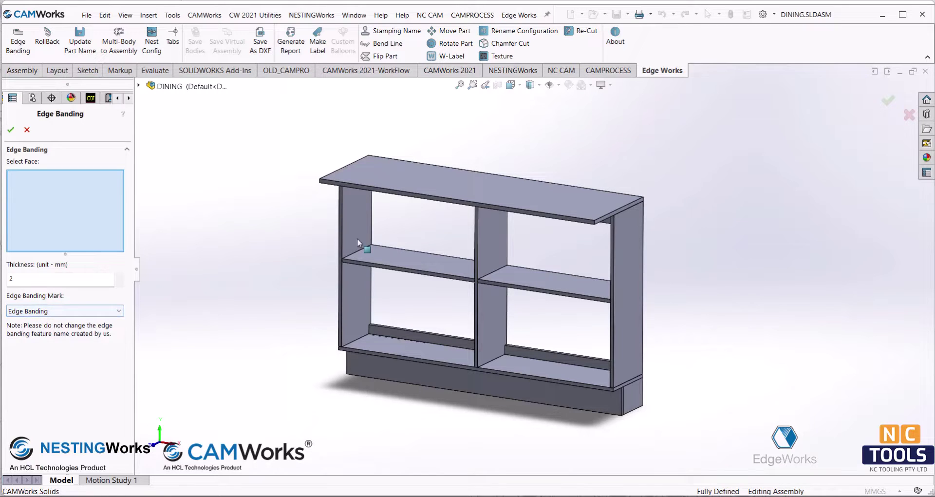
{"action": "left_click", "coordinate": [604, 223]}
{"action": "left_click", "coordinate": [591, 224]}
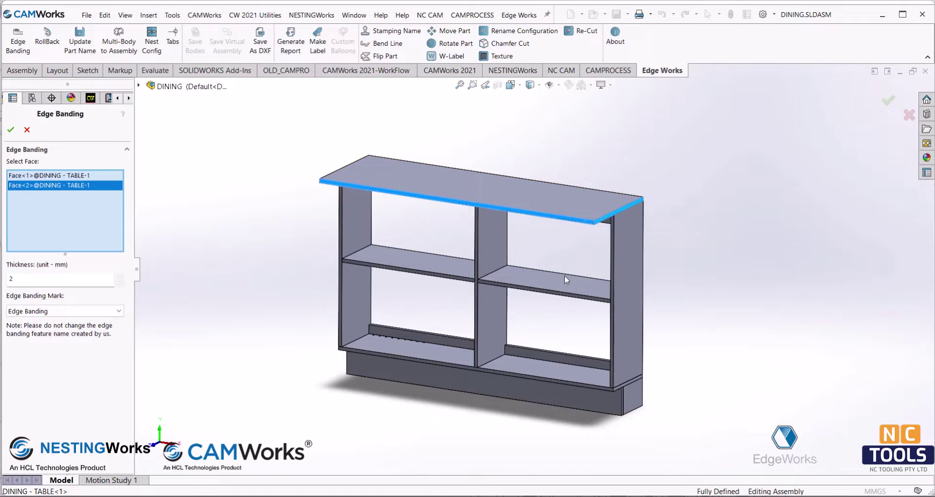
- Add the tabletop's left end face, apply the 2 mm banding, and start Nest Config
{"action": "middle_click_drag", "start_coordinate": [566, 279], "coordinate": [372, 201]}
{"action": "scroll", "coordinate": [383, 207], "scroll_direction": "down", "scroll_amount": 5}
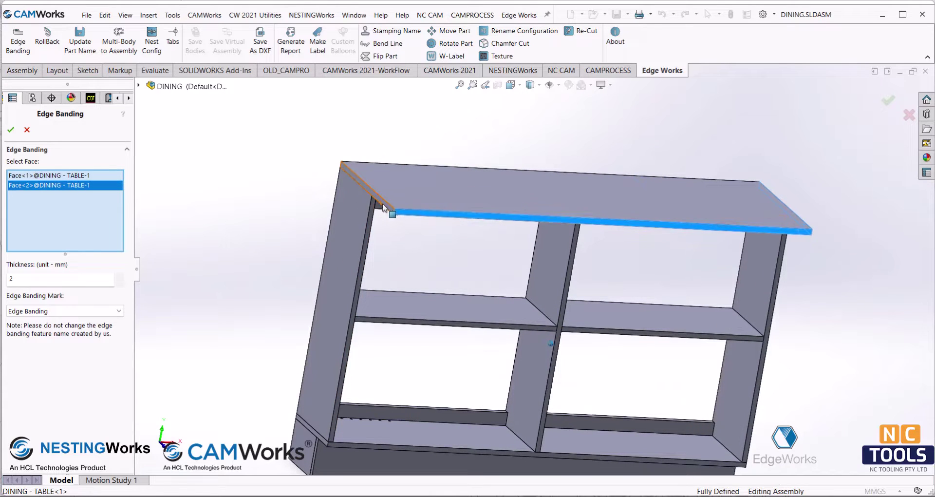
{"action": "left_click", "coordinate": [384, 208]}
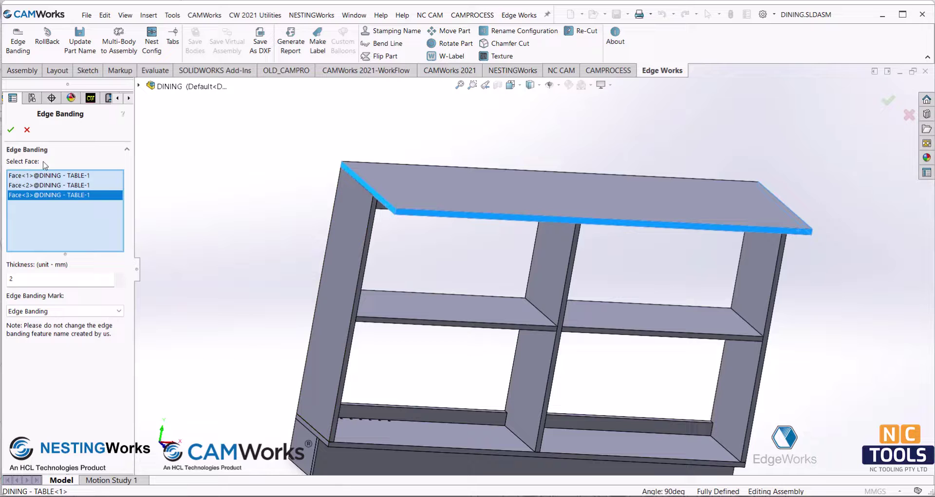
{"action": "left_click", "coordinate": [10, 130]}
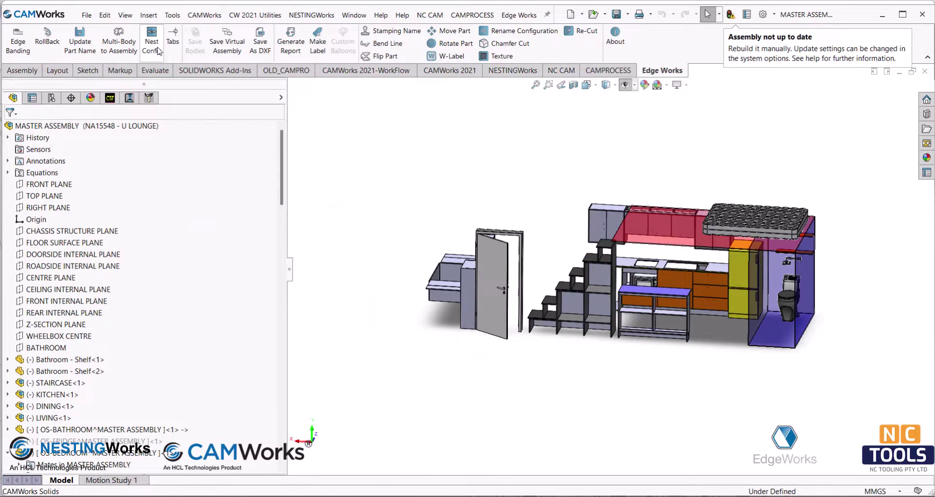
{"action": "left_click", "coordinate": [152, 38]}
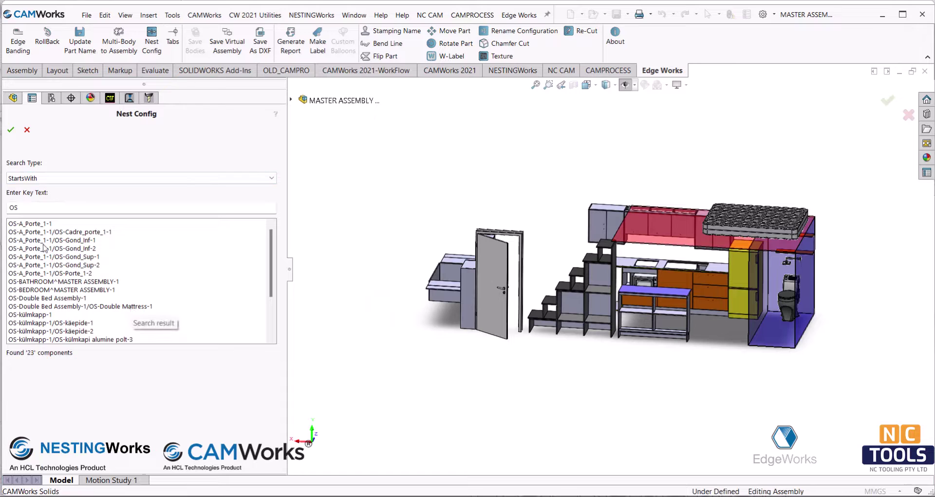
- Confirm the nest configuration excluding the OS components, dismiss the message, and show the nesting tools
{"action": "left_click", "coordinate": [10, 130]}
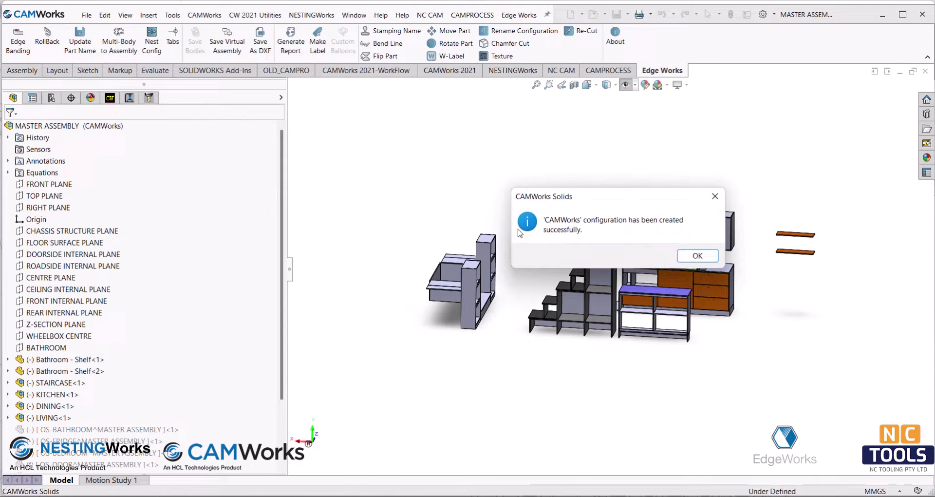
{"action": "left_click", "coordinate": [703, 257]}
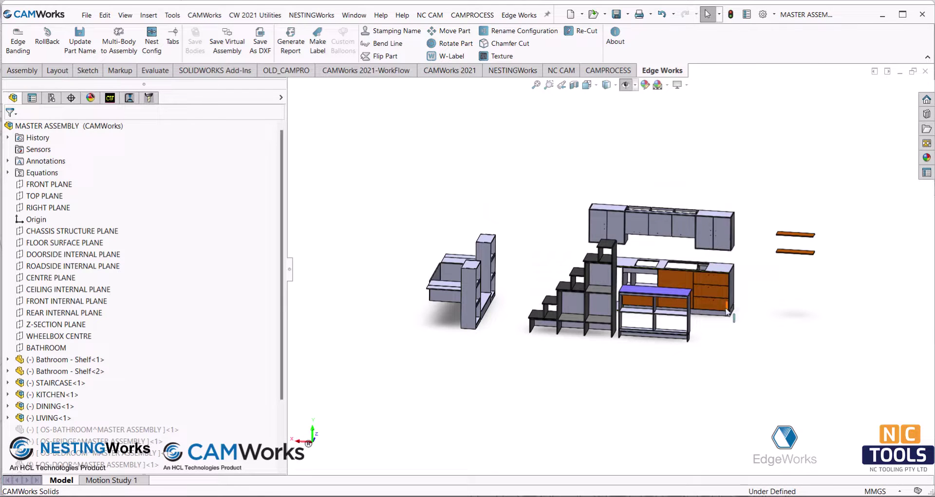
{"action": "key", "text": "Left"}
{"action": "key", "text": "Left"}
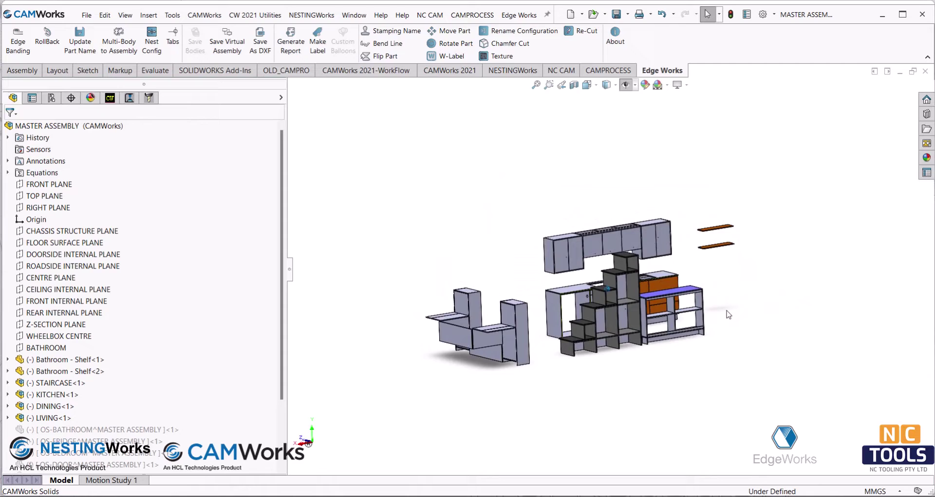
{"action": "left_click", "coordinate": [514, 70]}
- Select all assembly parts for nesting and preview the nest across the MDF sheets
{"action": "left_click", "coordinate": [21, 43]}
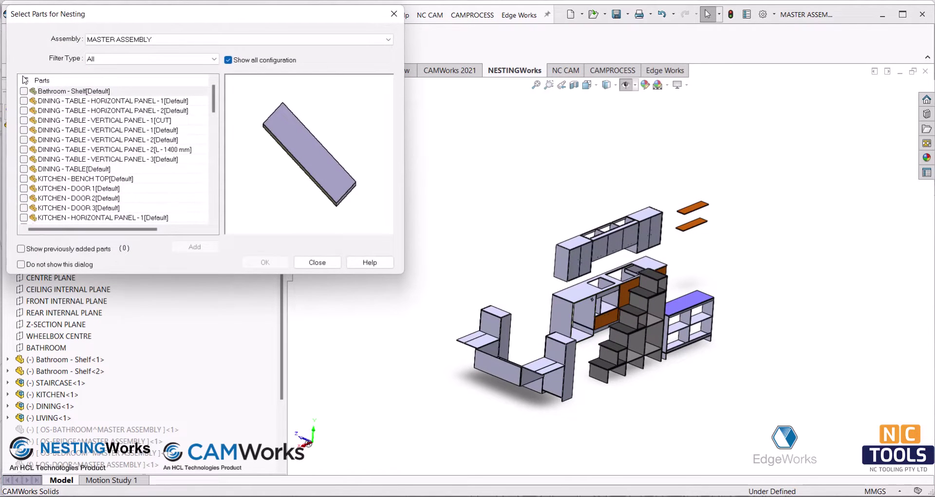
{"action": "left_click", "coordinate": [25, 80]}
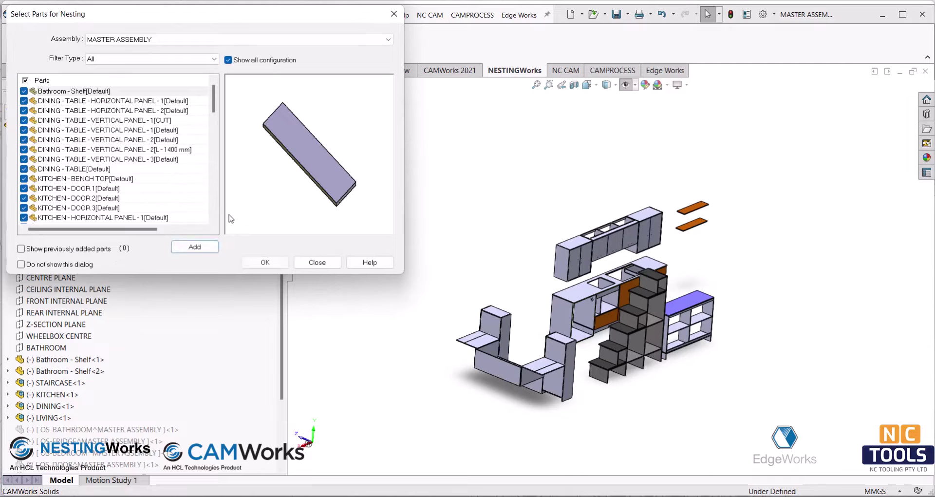
{"action": "left_click", "coordinate": [208, 246]}
{"action": "left_click", "coordinate": [265, 262]}
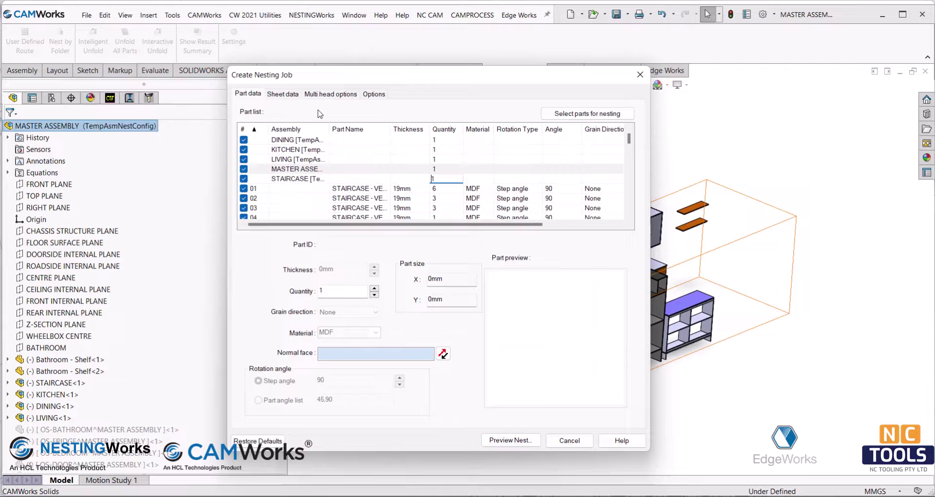
{"action": "left_click", "coordinate": [374, 93]}
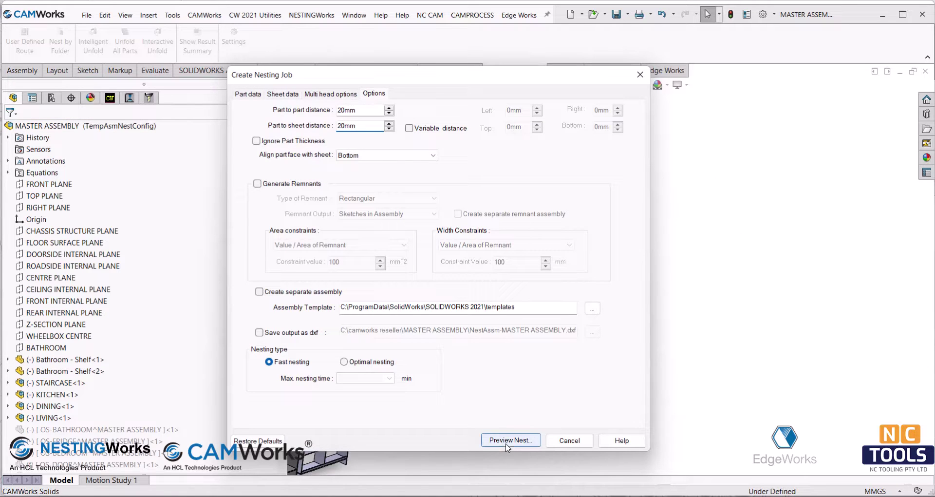
{"action": "left_click", "coordinate": [508, 440]}
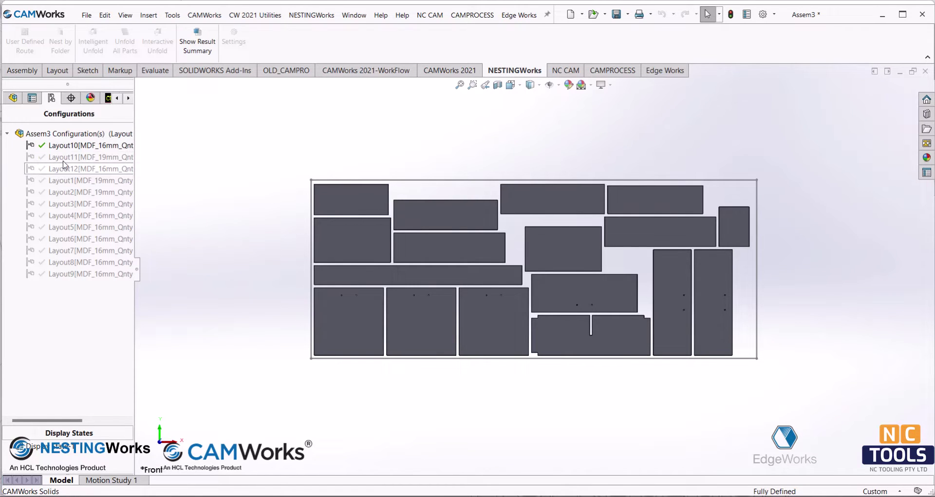
- Display Layout11 and another sheet layout, then activate Layout6
{"action": "double_click", "coordinate": [64, 157]}
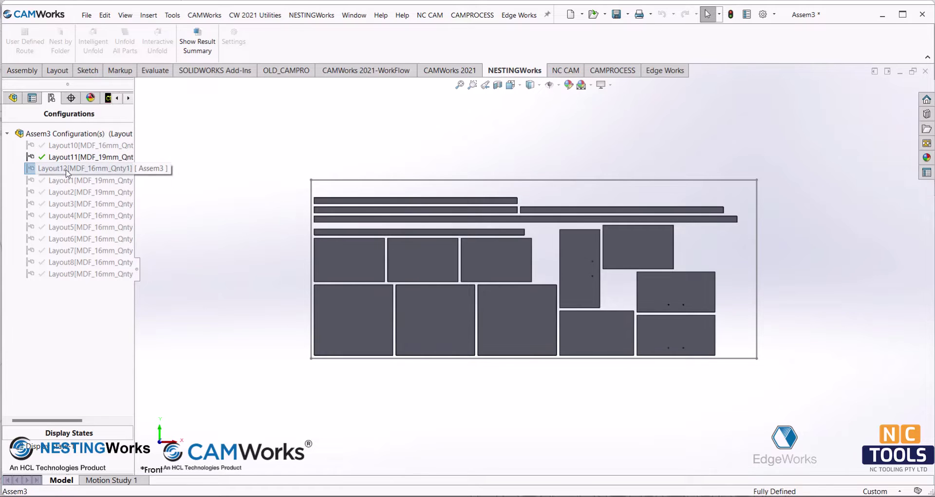
{"action": "double_click", "coordinate": [65, 180]}
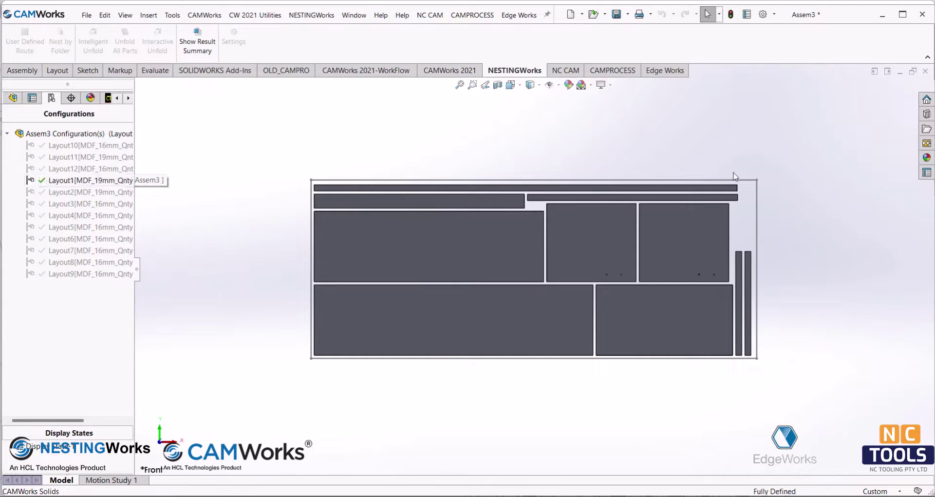
{"action": "double_click", "coordinate": [113, 239]}
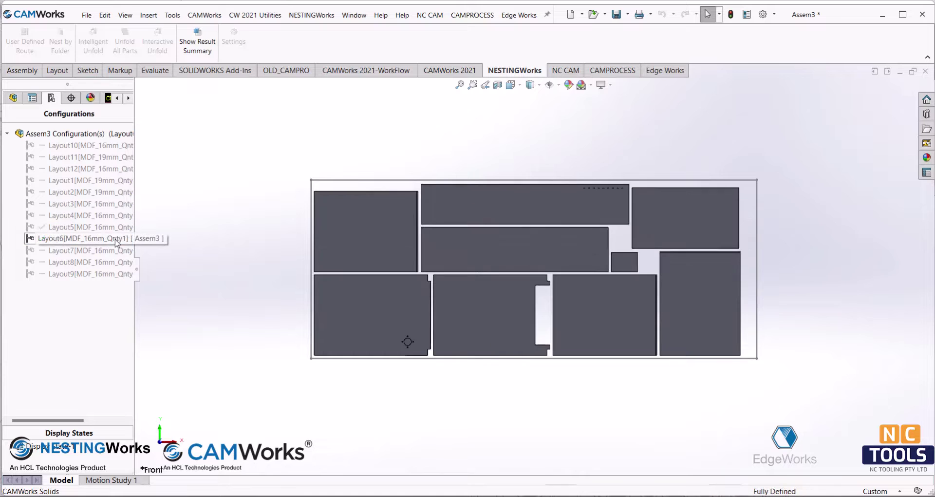
- Shift the small centre panel and the top-right panel 25 to the right
{"action": "left_click", "coordinate": [629, 261]}
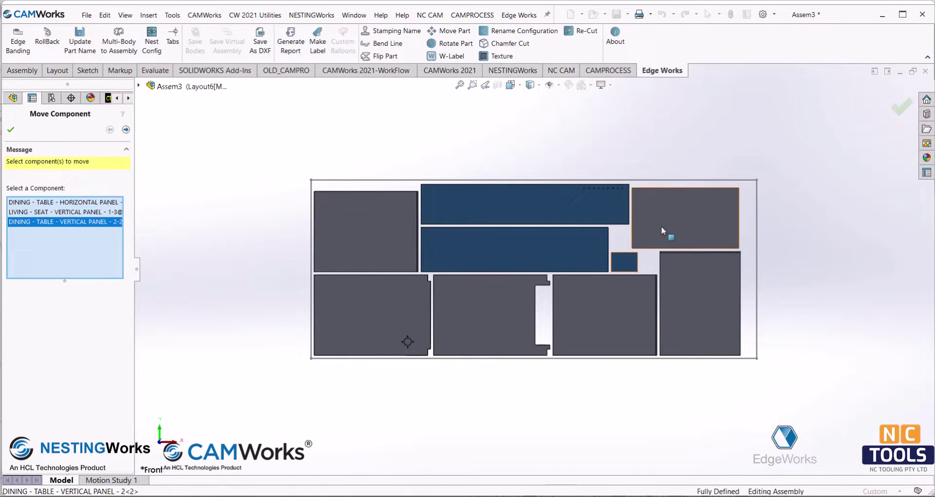
{"action": "left_click", "coordinate": [661, 226]}
{"action": "left_click", "coordinate": [126, 129]}
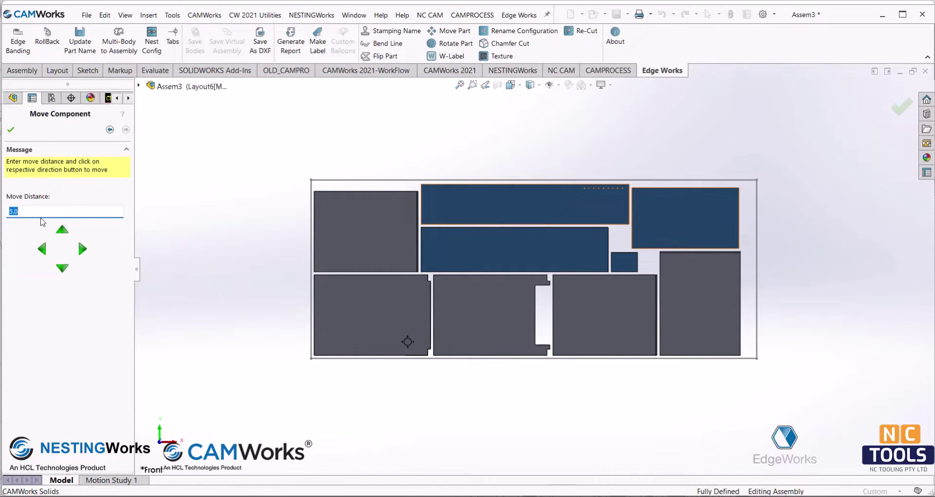
{"action": "type", "text": "25"}
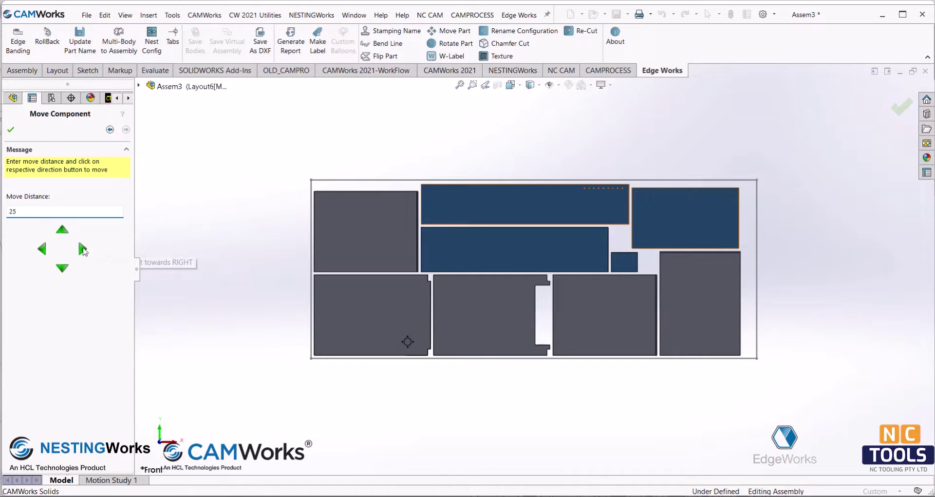
{"action": "left_click", "coordinate": [83, 250]}
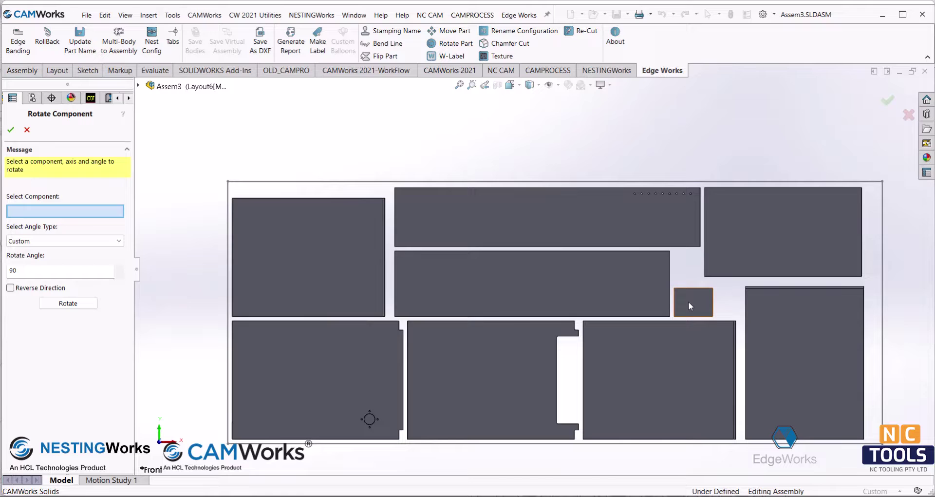
- Rotate the small panel 90 degrees and flip another nested panel
{"action": "left_click", "coordinate": [693, 301]}
{"action": "left_click", "coordinate": [101, 270]}
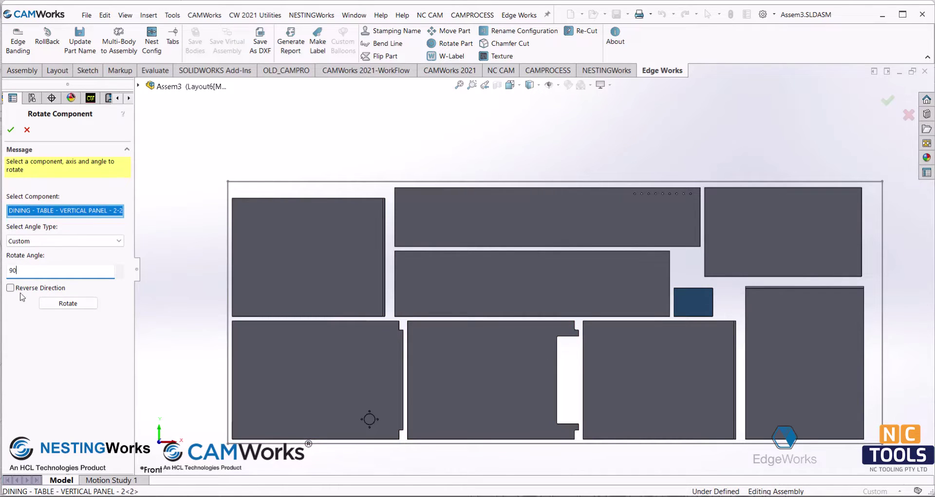
{"action": "left_click", "coordinate": [68, 304]}
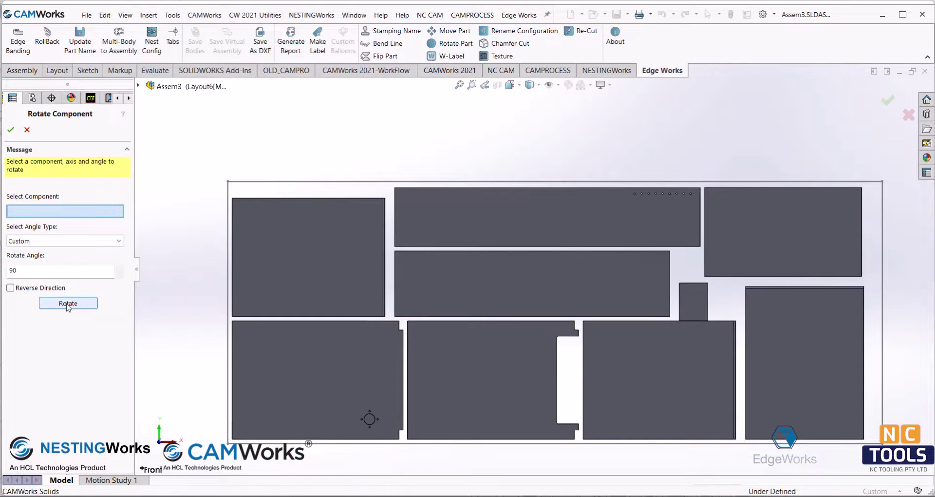
{"action": "left_click", "coordinate": [500, 344]}
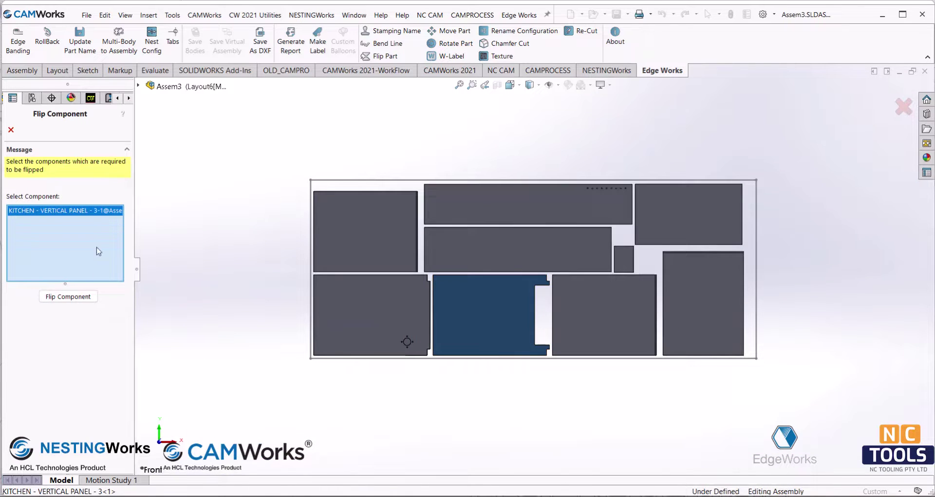
{"action": "left_click", "coordinate": [68, 296]}
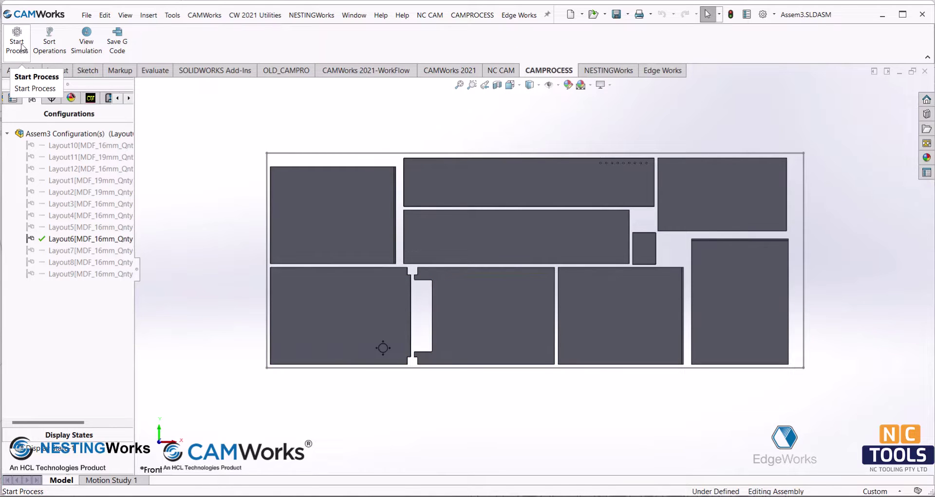
- Set a user-selected machining order for the Layout6 panels and apply it to the CAM setup
{"action": "left_click", "coordinate": [21, 47]}
{"action": "left_click", "coordinate": [157, 165]}
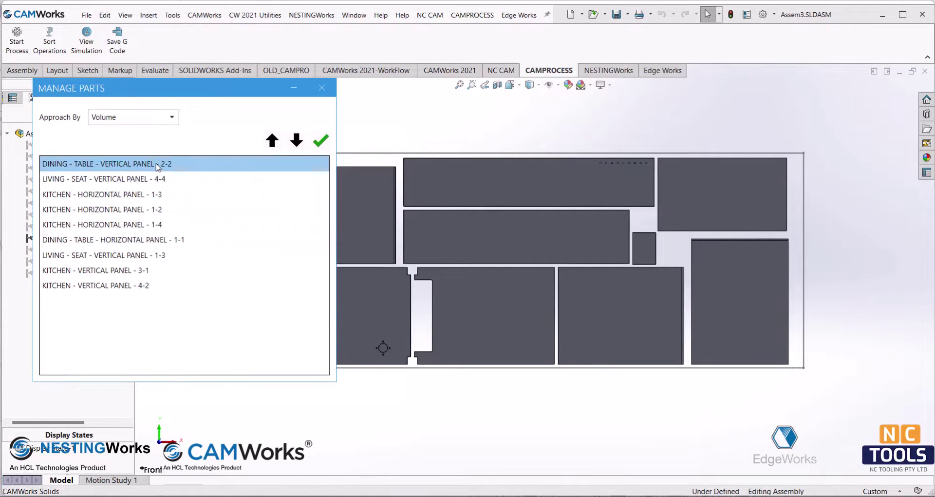
{"action": "left_click", "coordinate": [155, 180]}
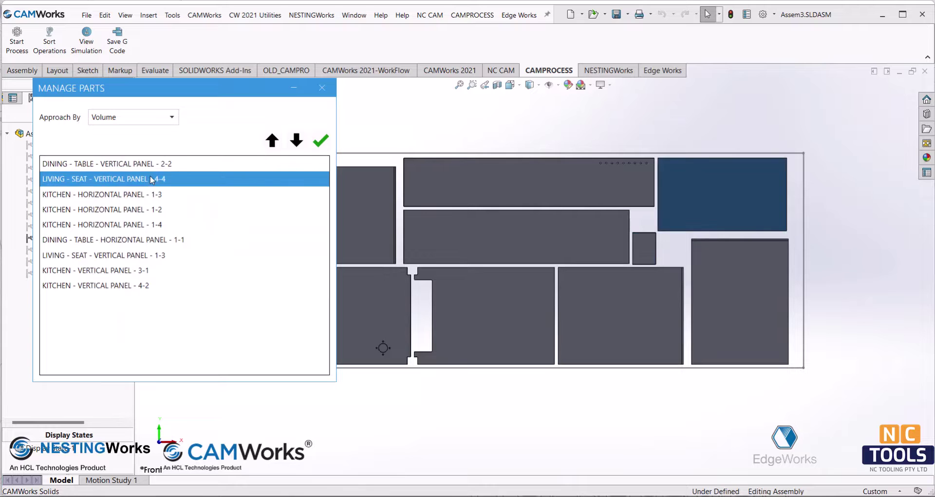
{"action": "left_click", "coordinate": [151, 195]}
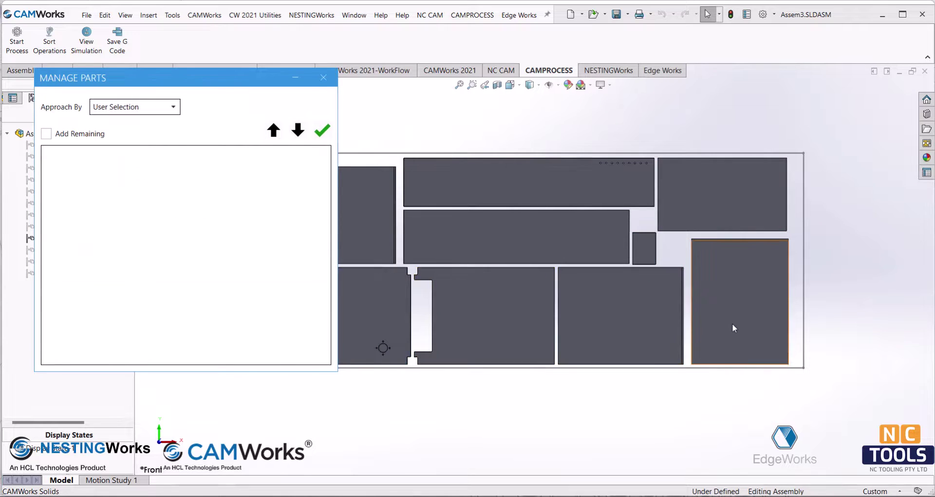
{"action": "left_click", "coordinate": [732, 322]}
{"action": "left_click", "coordinate": [713, 195]}
{"action": "left_click", "coordinate": [641, 250]}
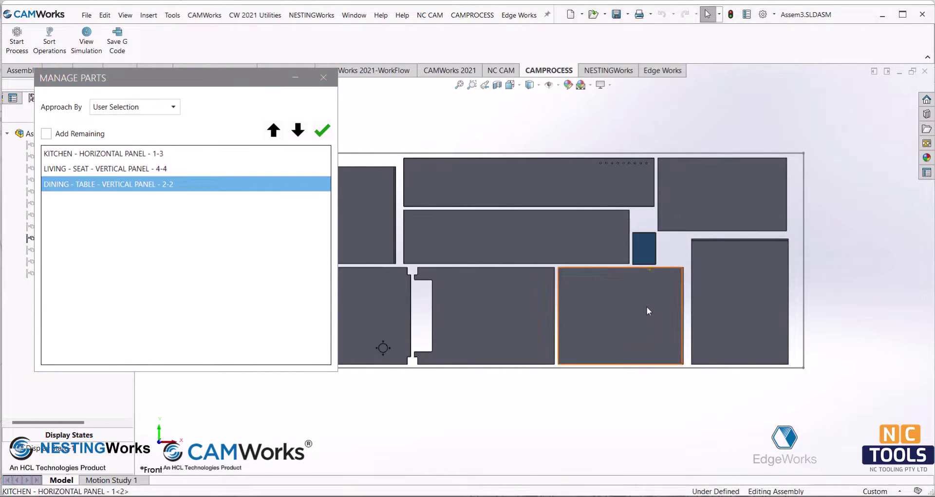
{"action": "left_click", "coordinate": [646, 306]}
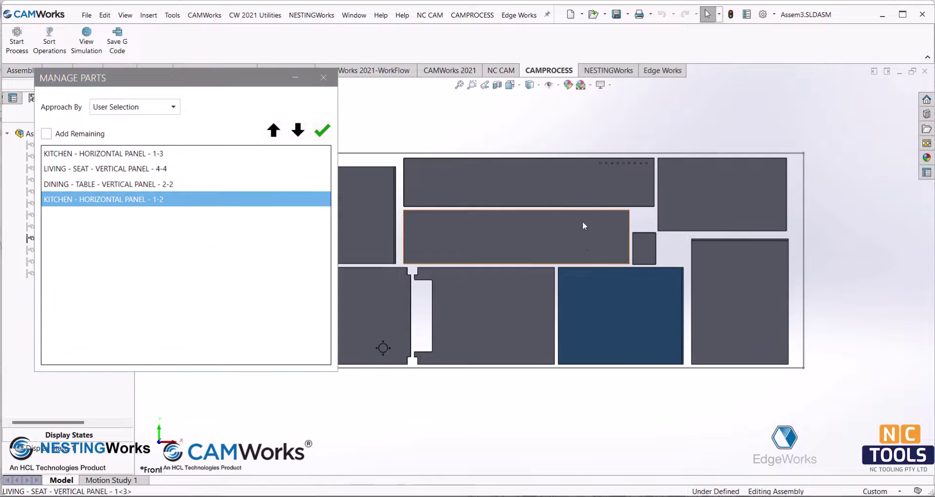
{"action": "left_click", "coordinate": [321, 135]}
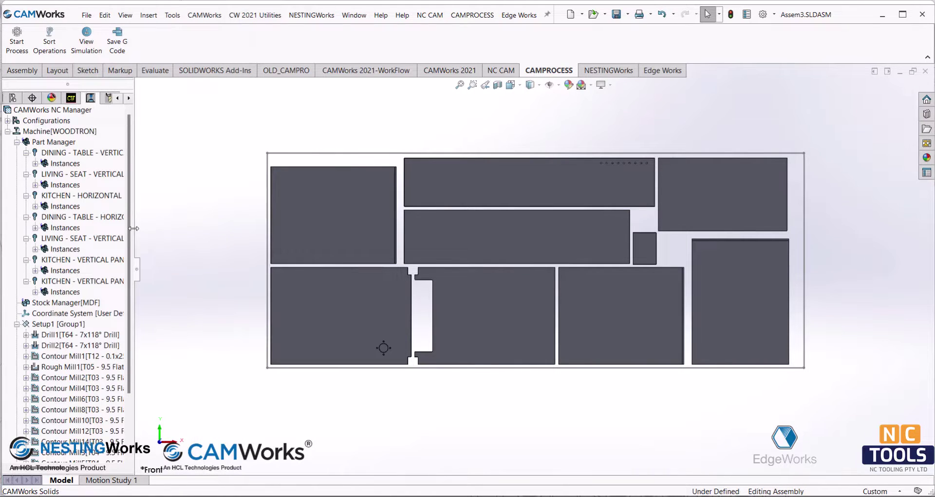
- Widen the NC Manager tree and run the toolpath simulation of the MDF sheet
{"action": "left_click_drag", "start_coordinate": [134, 227], "coordinate": [232, 229]}
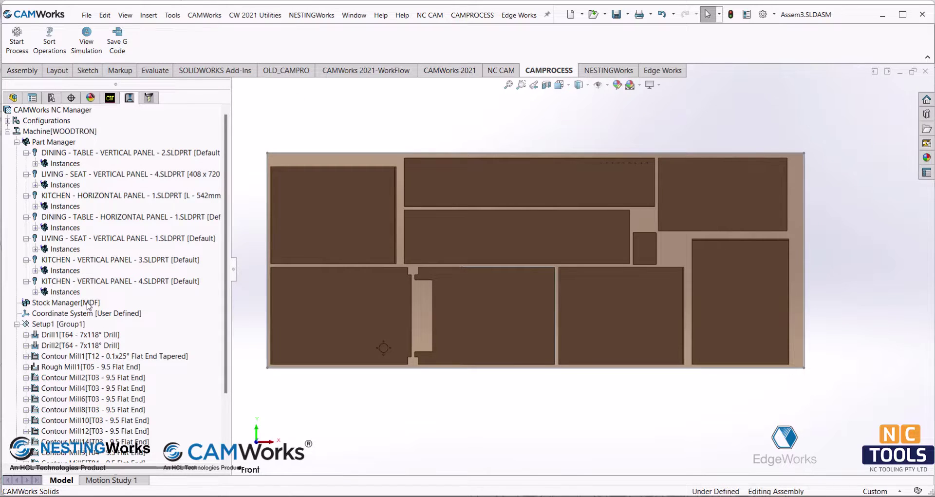
{"action": "left_click", "coordinate": [86, 37]}
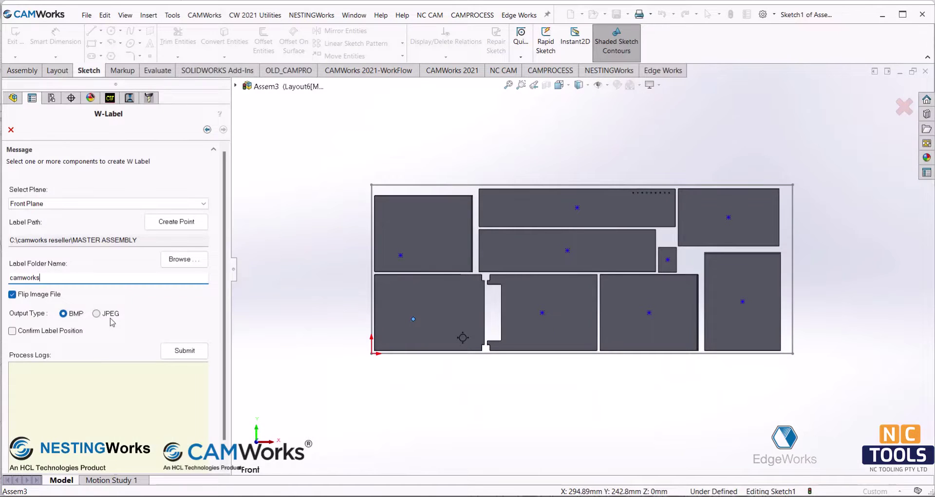
- Generate W-Labels for the Layout6 parts as JPEG images
{"action": "left_click", "coordinate": [96, 314]}
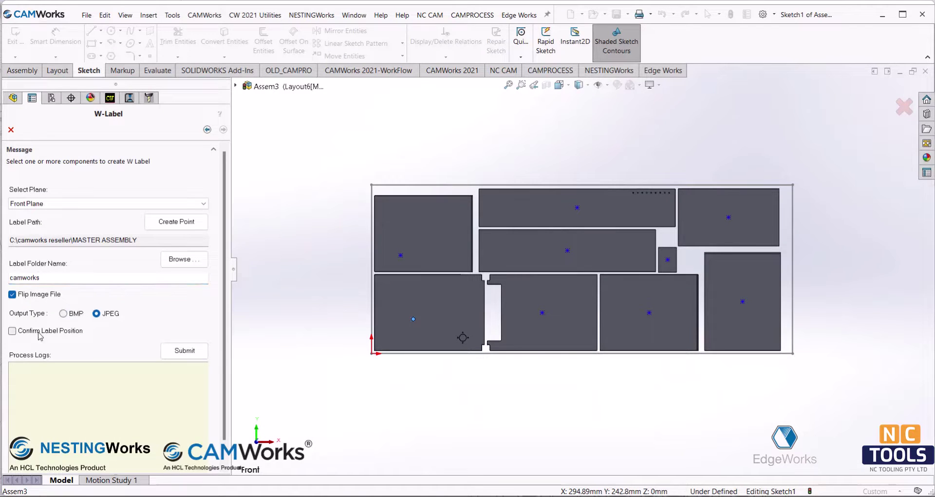
{"action": "left_click", "coordinate": [190, 355]}
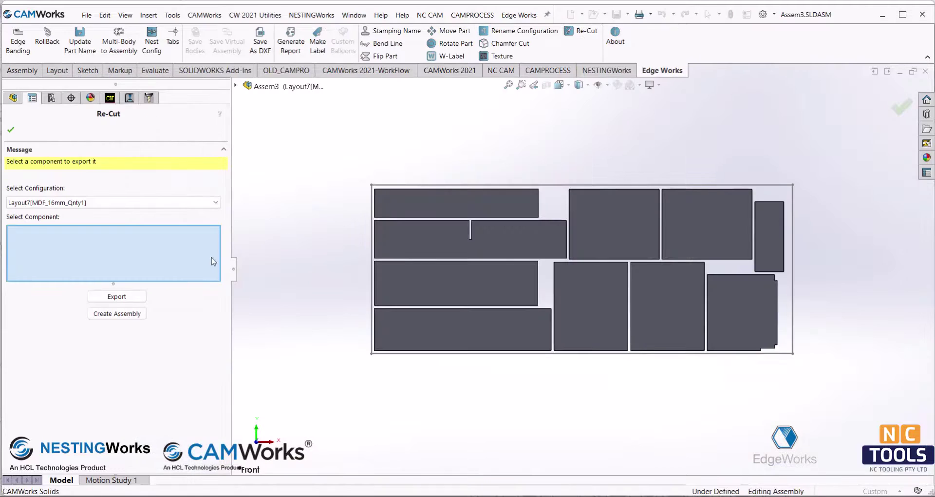
- Export Layout7's narrow KITCHEN DRAWER panel and top-left panel for re-cutting
{"action": "left_click", "coordinate": [767, 241]}
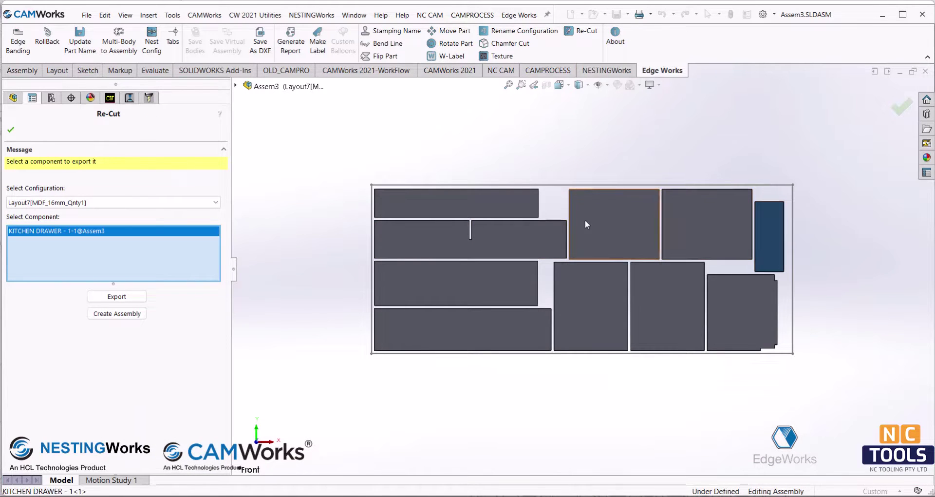
{"action": "left_click", "coordinate": [507, 208]}
{"action": "left_click", "coordinate": [120, 295]}
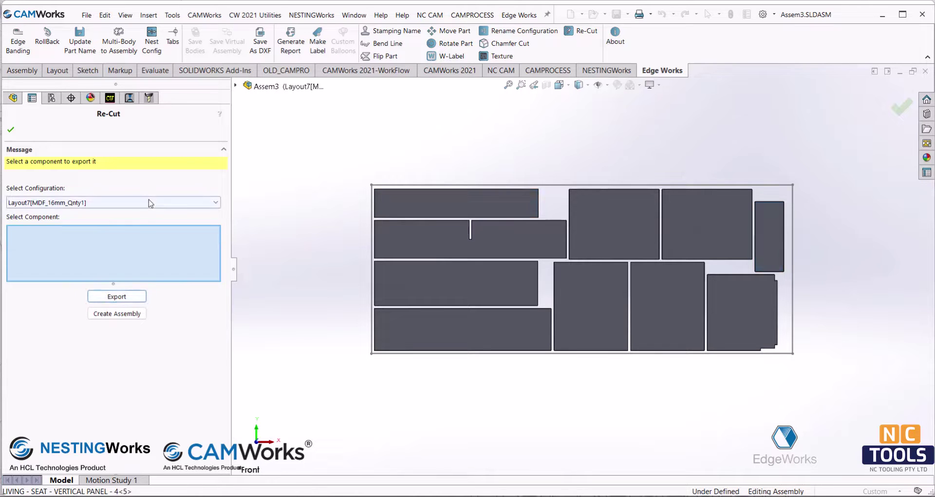
- On Layout10, export LIVING SEAT 5-2, KITCHEN DRAWER 3-1 and LIVING SEAT HORIZONTAL 2-4 for re-cut
{"action": "left_click", "coordinate": [149, 203]}
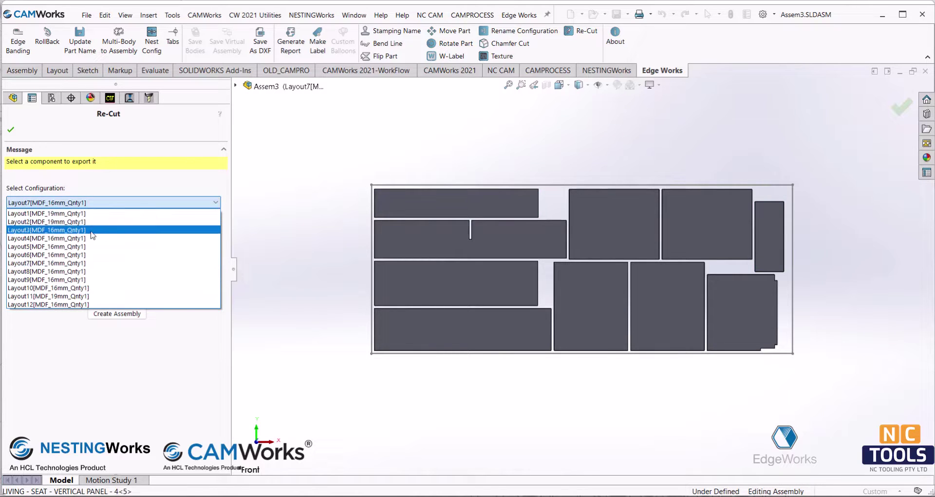
{"action": "left_click", "coordinate": [73, 288]}
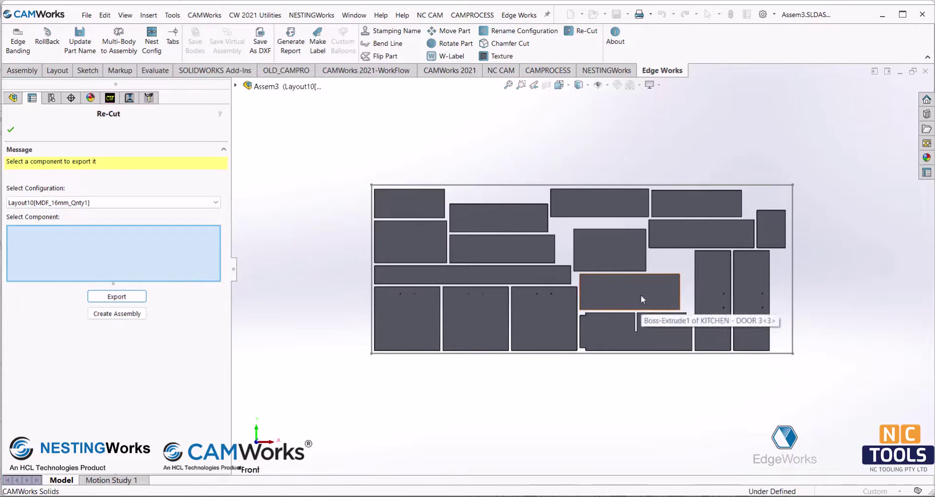
{"action": "left_click", "coordinate": [778, 227]}
{"action": "left_click", "coordinate": [723, 211]}
{"action": "left_click", "coordinate": [625, 212]}
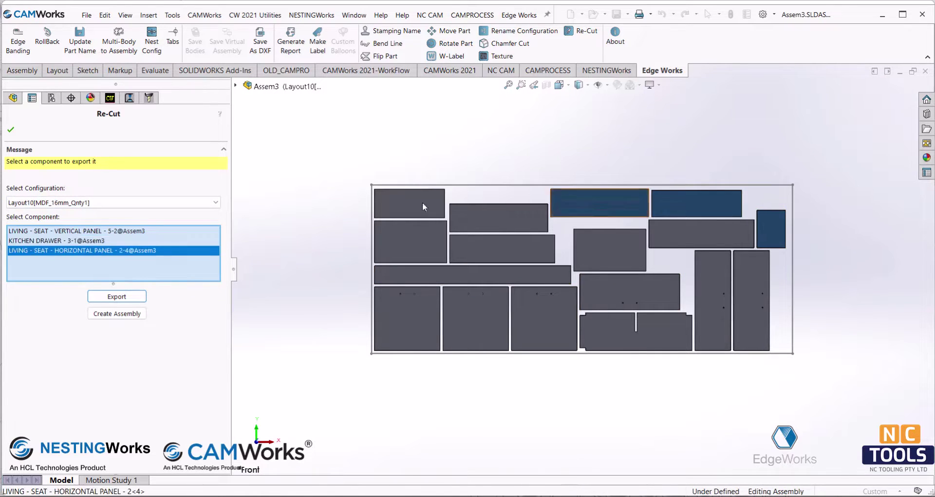
{"action": "left_click", "coordinate": [140, 297]}
{"action": "left_click", "coordinate": [186, 204]}
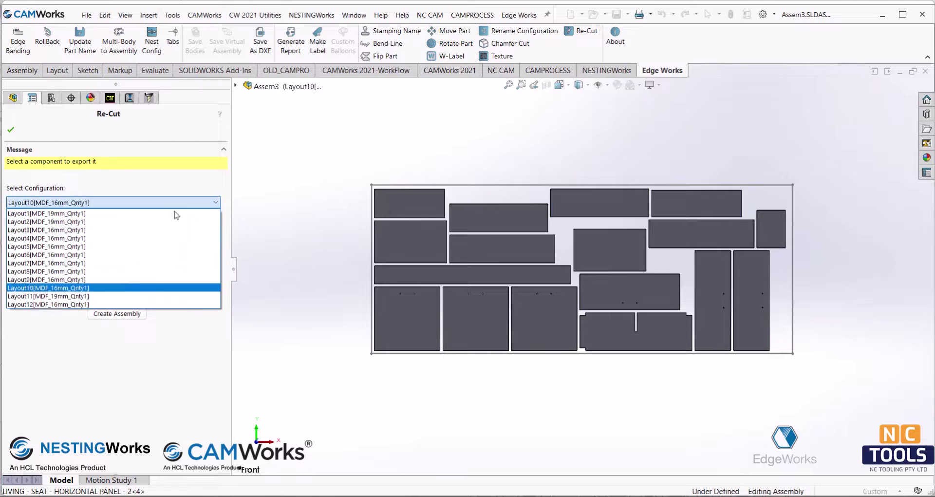
- Select Layout12, add a second 19mm MDF sheet, and preview the re-cut nest
{"action": "left_click", "coordinate": [112, 304]}
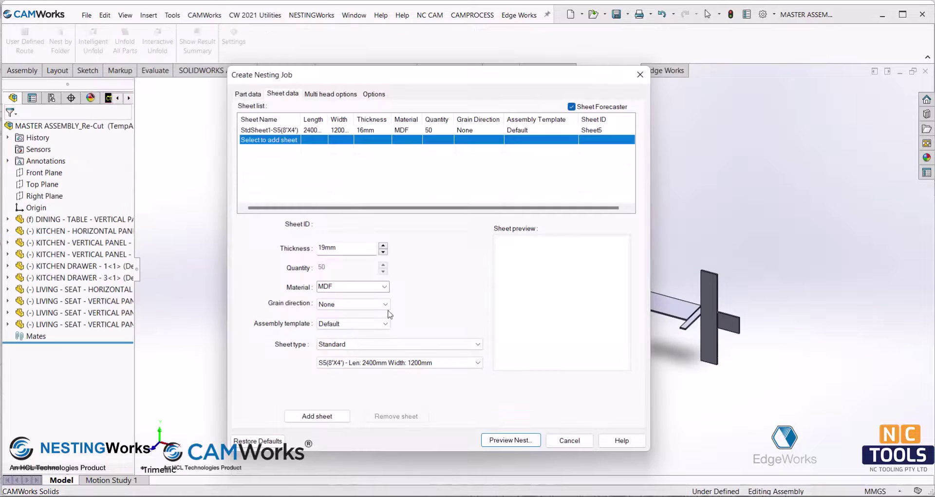
{"action": "left_click", "coordinate": [332, 417]}
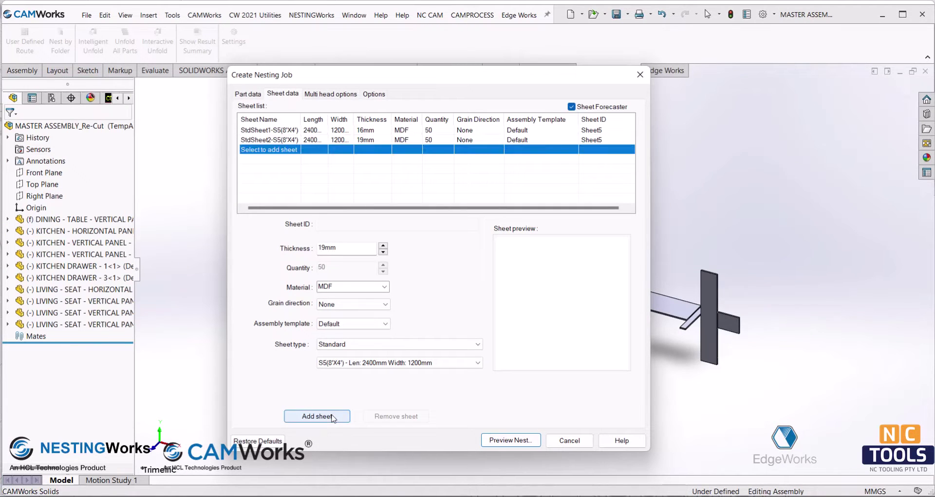
{"action": "left_click", "coordinate": [511, 440]}
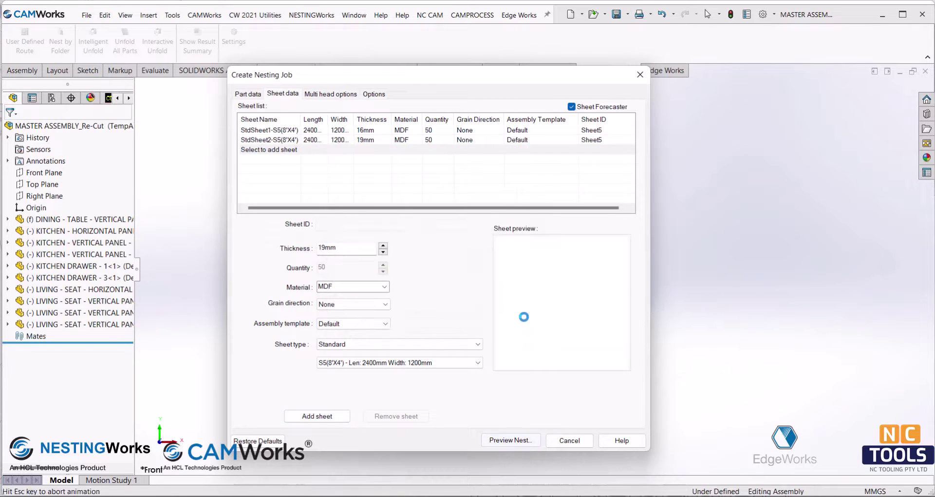